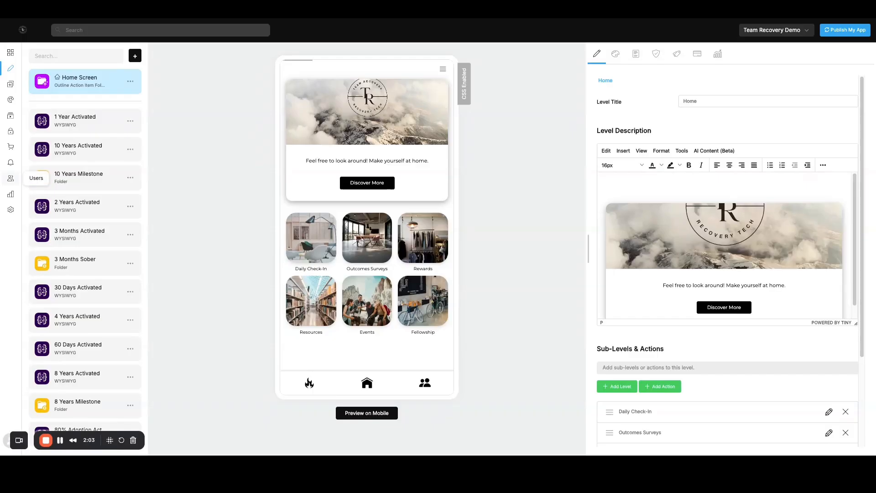
Step: Add the tag "secure" to the user who joined on Oct 30, 2025, and save that user's tags
left_click(10, 178)
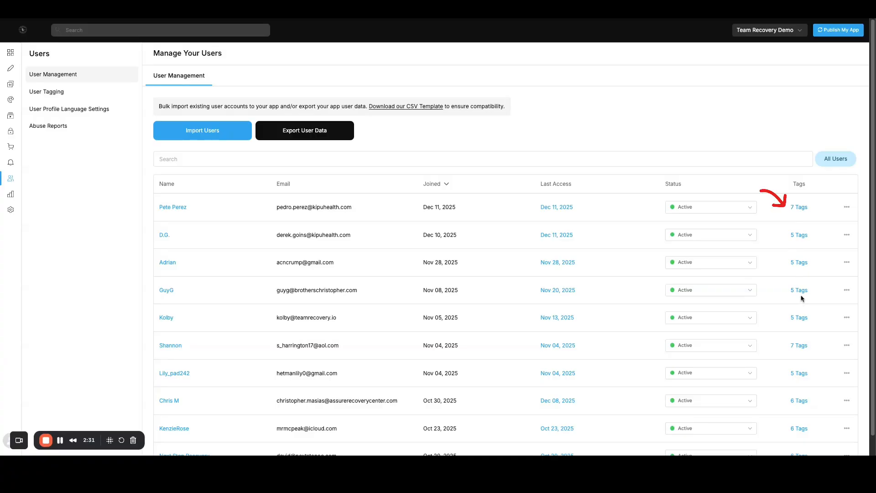
left_click(799, 400)
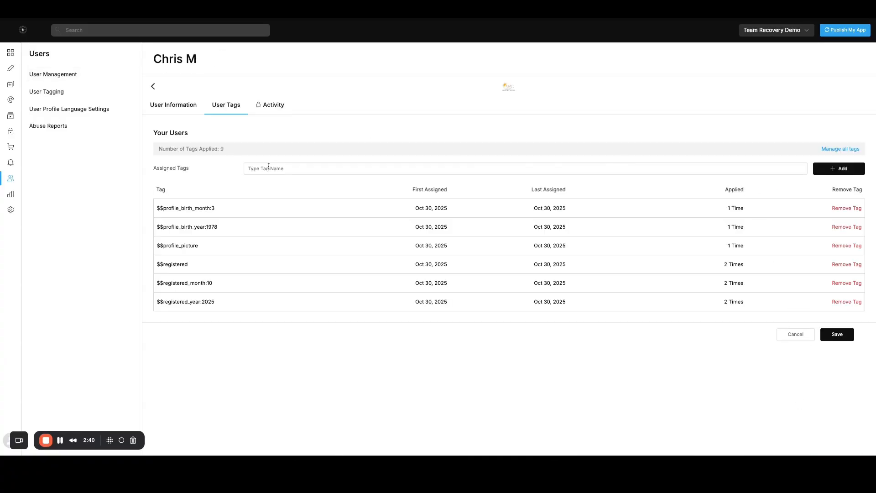
left_click(269, 168)
type("securre")
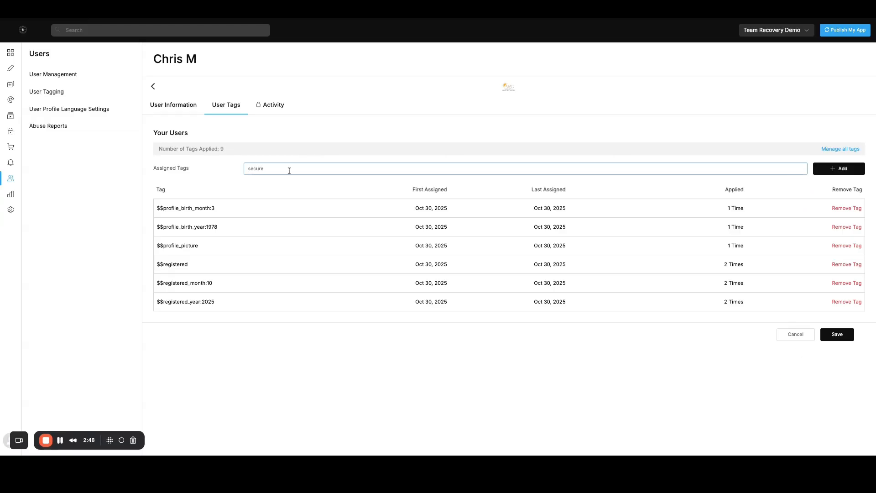
left_click(840, 169)
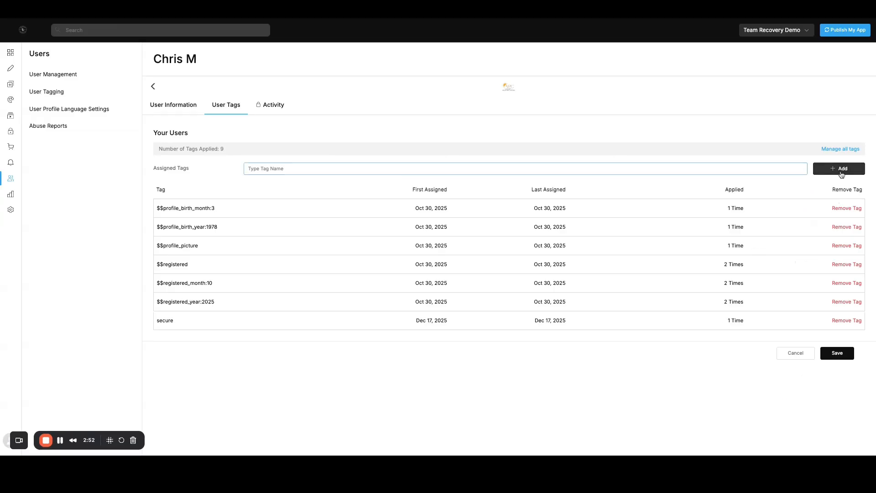
left_click(842, 353)
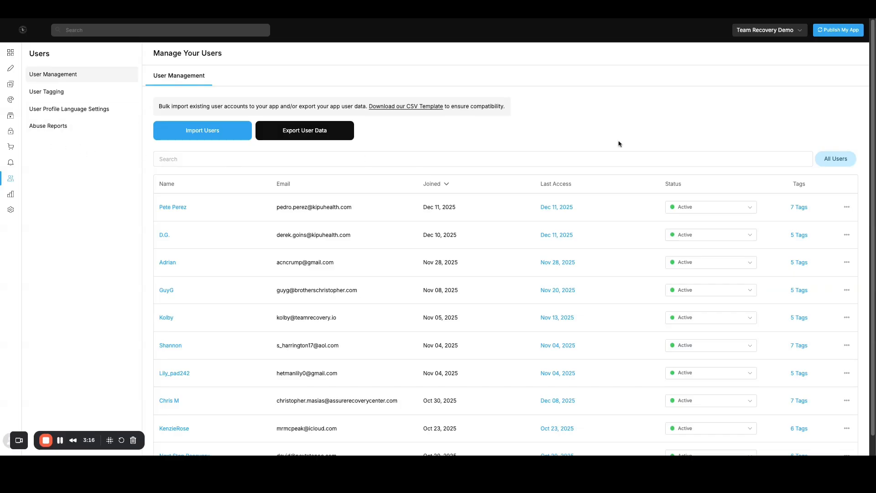
Step: Enter alumni-secure as a tag name for the user who joined on Dec 11, 2025, and clear it without adding it
left_click(799, 206)
left_click(270, 170)
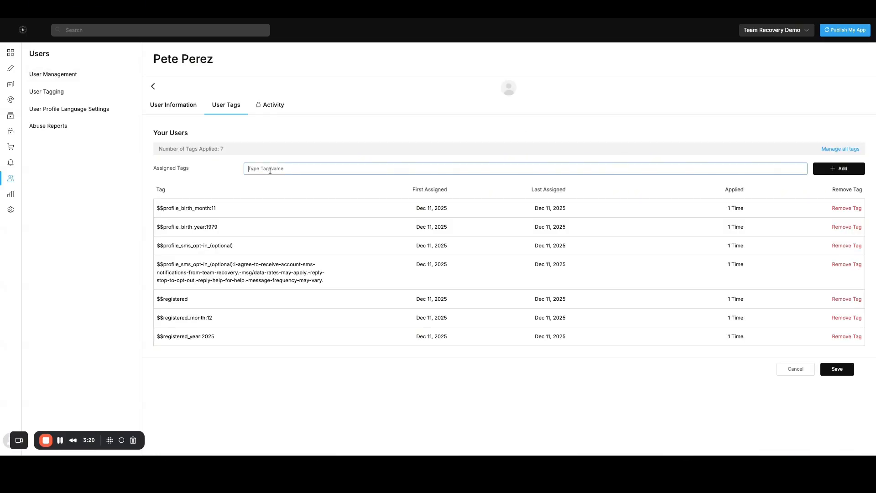
type("alumni-secuer")
type("re")
key("BackSpace")
key("BackSpace")
key("BackSpace")
key("BackSpace")
key("BackSpace")
key("BackSpace")
key("BackSpace")
key("BackSpace")
key("BackSpace")
key("BackSpace")
key("BackSpace")
key("BackSpace")
key("BackSpace")
Step: Enter staff-secure as the tag name for the same user and clear it without adding it
type("staff-secure")
key("BackSpace")
key("BackSpace")
key("BackSpace")
key("BackSpace")
key("BackSpace")
key("BackSpace")
key("BackSpace")
key("BackSpace")
key("BackSpace")
key("BackSpace")
key("BackSpace")
key("BackSpace")
Step: Enter client-secure as the tag name for the same user and clear it without adding it
type("client-secure")
key("BackSpace")
key("BackSpace")
key("BackSpace")
key("BackSpace")
key("BackSpace")
key("BackSpace")
key("BackSpace")
key("BackSpace")
key("BackSpace")
key("BackSpace")
key("BackSpace")
key("BackSpace")
key("BackSpace")
Step: Enter user-manager as the tag name for the same user and clear it without adding it
type("user-manager")
key("BackSpace")
key("BackSpace")
key("BackSpace")
key("BackSpace")
key("BackSpace")
key("BackSpace")
key("BackSpace")
key("BackSpace")
key("BackSpace")
key("BackSpace")
Step: Enter store-approver as the tag name for the same user, clear it and close the tag suggestions
type("store-ap")
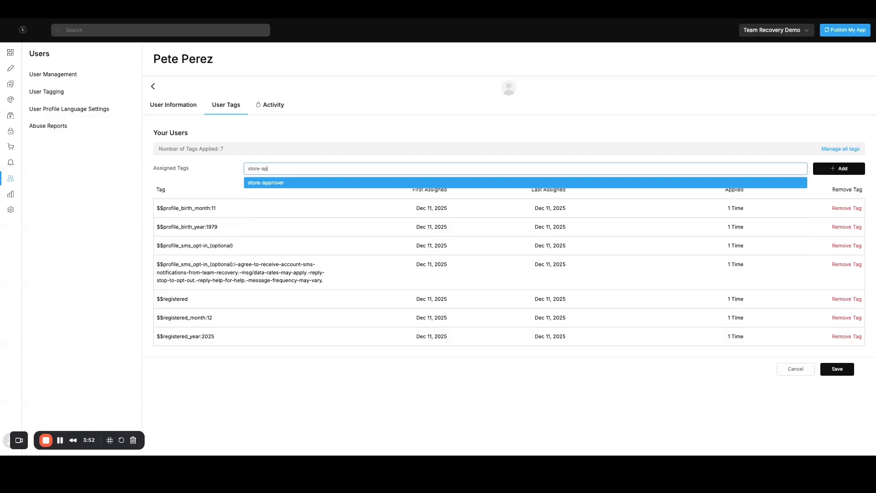
type("prove")
key("BackSpace")
key("BackSpace")
key("BackSpace")
key("BackSpace")
key("BackSpace")
key("BackSpace")
key("BackSpace")
key("BackSpace")
key("BackSpace")
key("BackSpace")
key("BackSpace")
key("BackSpace")
key("BackSpace")
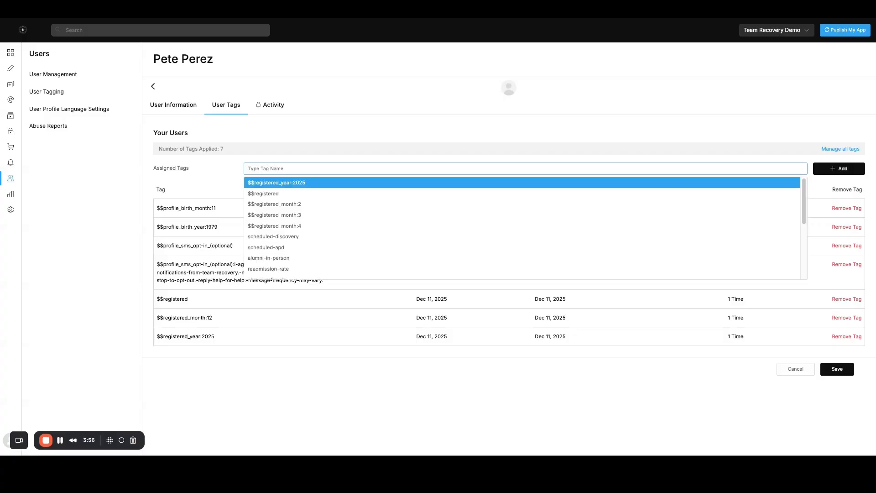
left_click(312, 141)
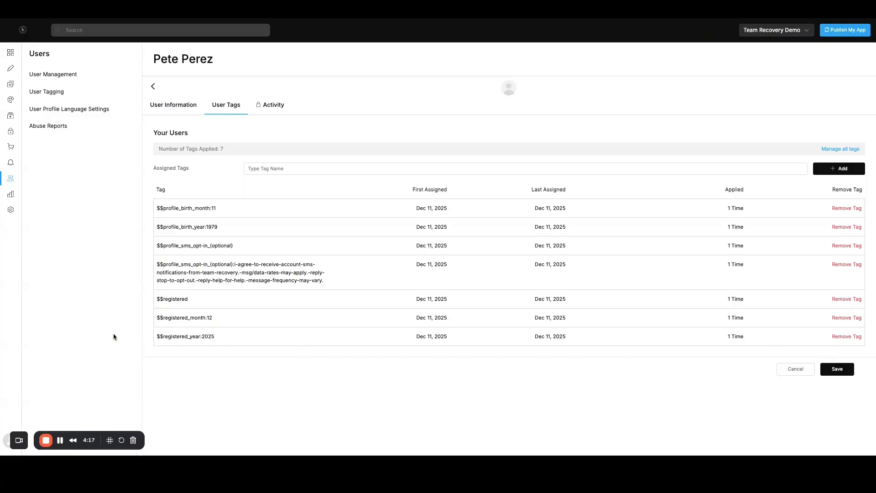
Step: Review the points and redemption approval lists in the admin view of the app's Rewards feature
left_click(11, 68)
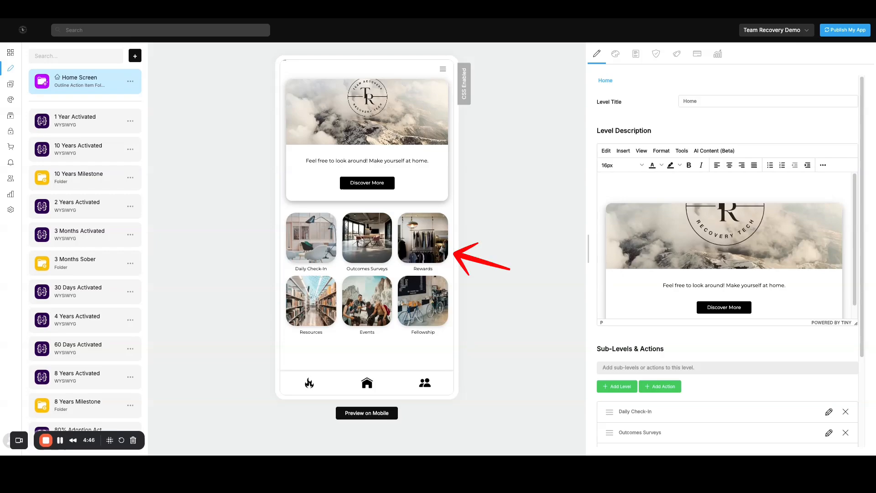
left_click(434, 226)
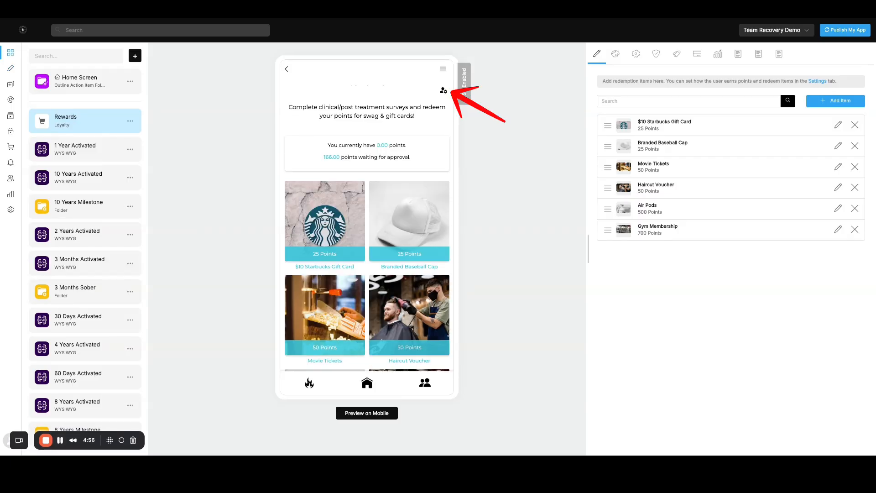
left_click(444, 90)
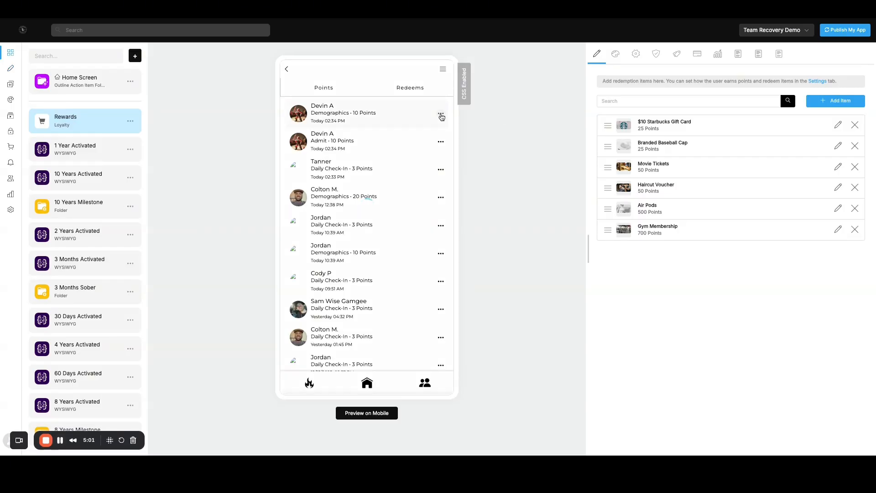
left_click(441, 115)
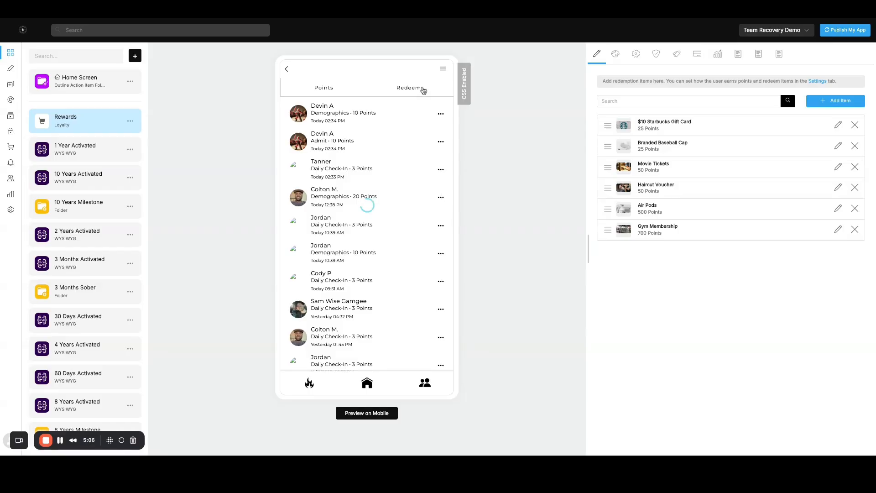
left_click(410, 88)
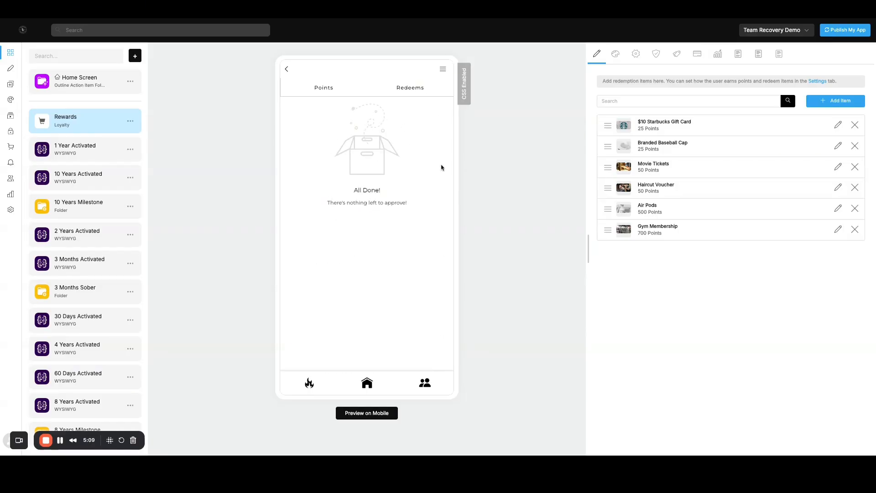
left_click(336, 93)
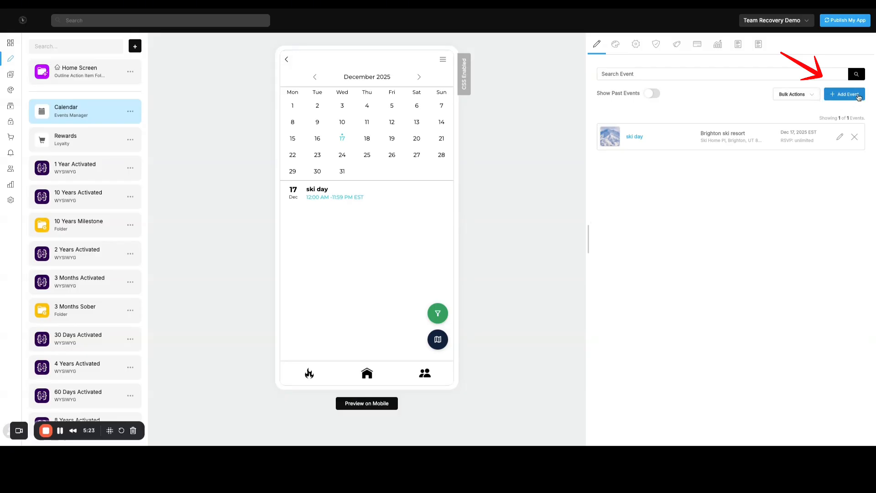
Step: Start a new event in the calendar and make it require an RSVP
left_click(833, 95)
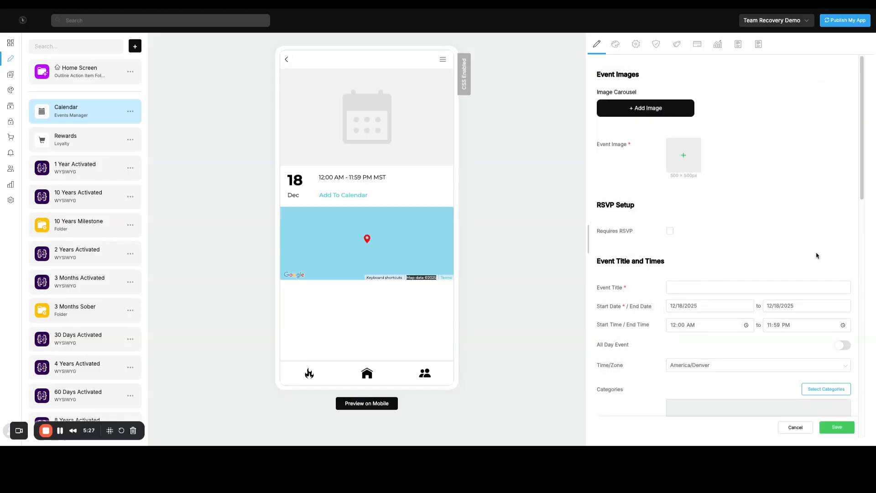
scroll(731, 260, "down", 4)
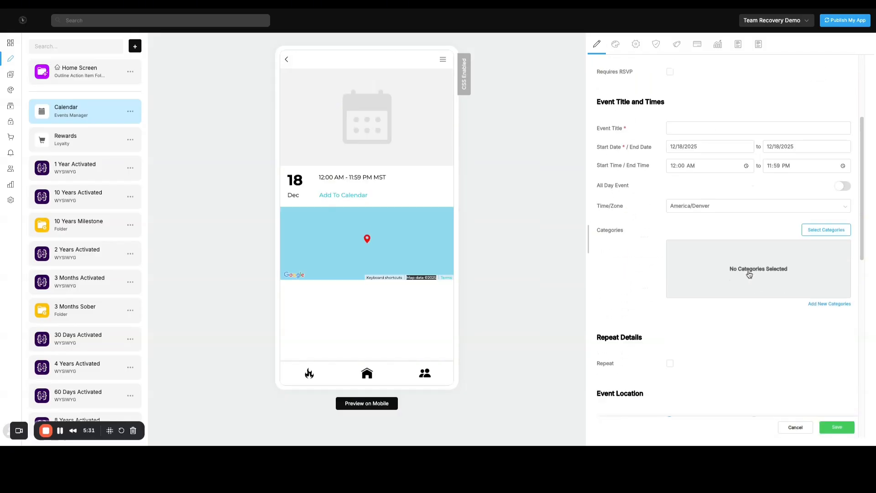
left_click(670, 69)
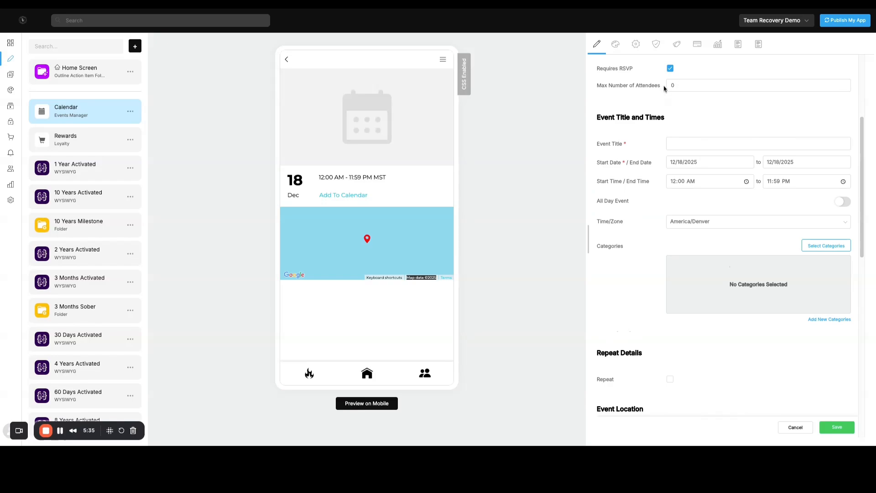
Step: Write "event info" as the body content of the new event
scroll(742, 165, "down", 3)
scroll(742, 165, "down", 11)
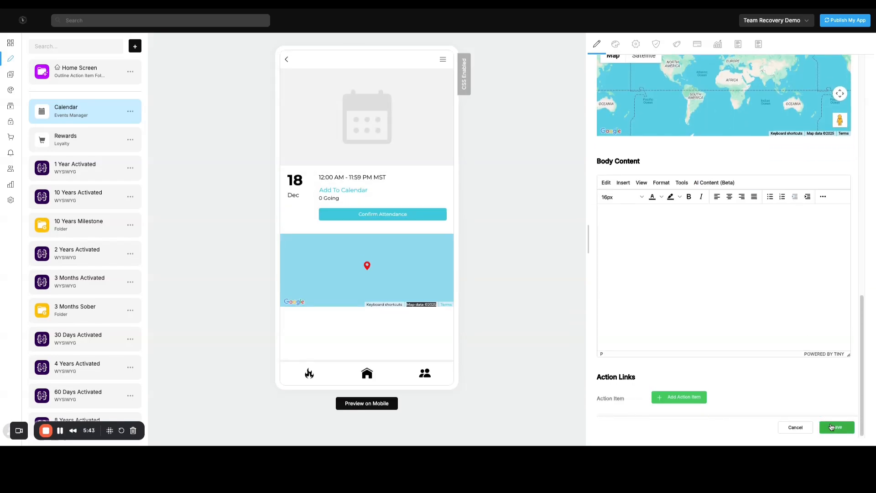
scroll(705, 328, "up", 2)
left_click(646, 315)
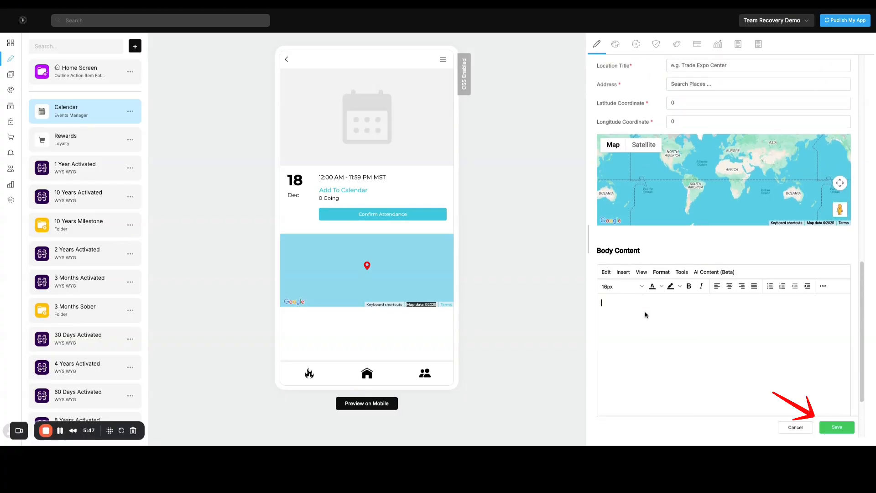
type("event info")
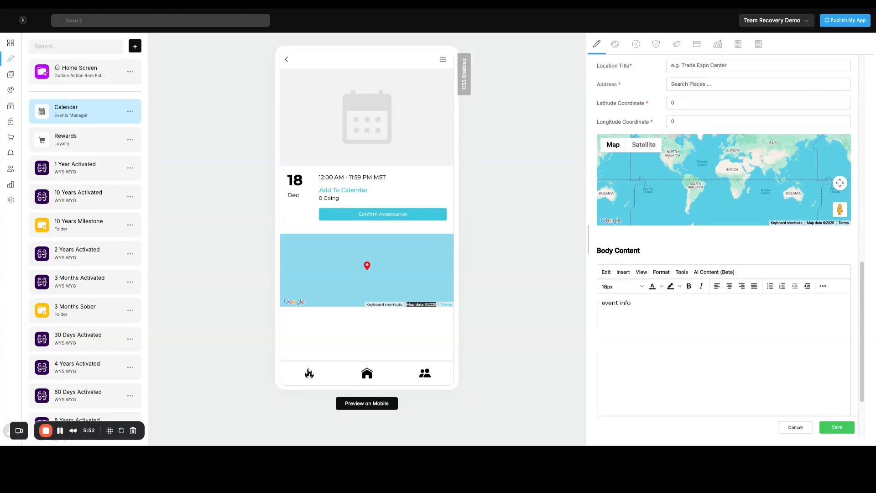
Step: Turn on repetition for the new event, and leave the event with its changes discarded
scroll(671, 183, "up", 6)
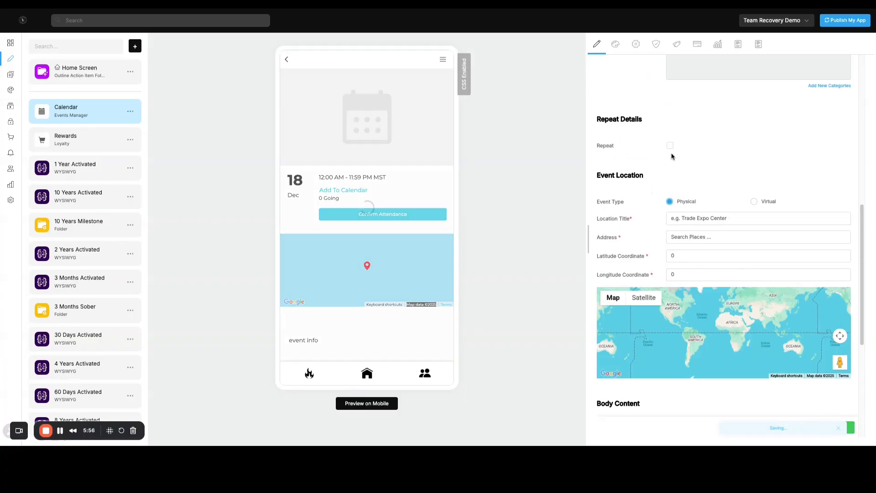
left_click(671, 146)
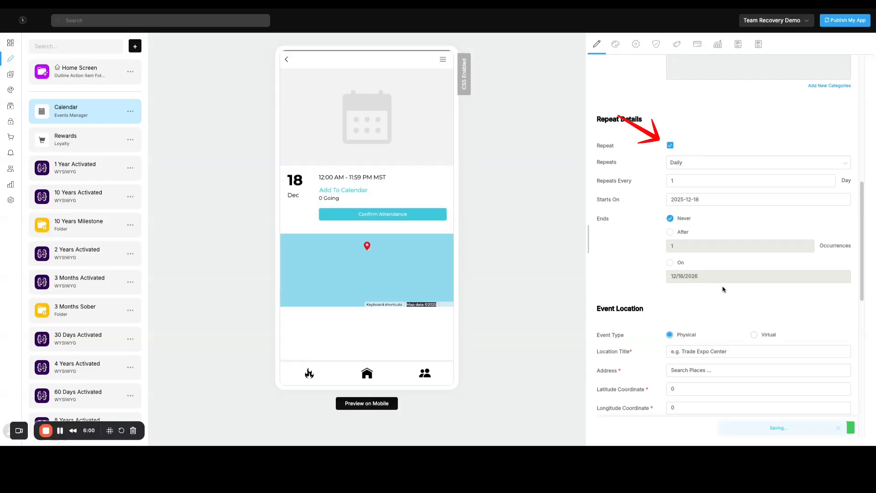
scroll(767, 277, "up", 4)
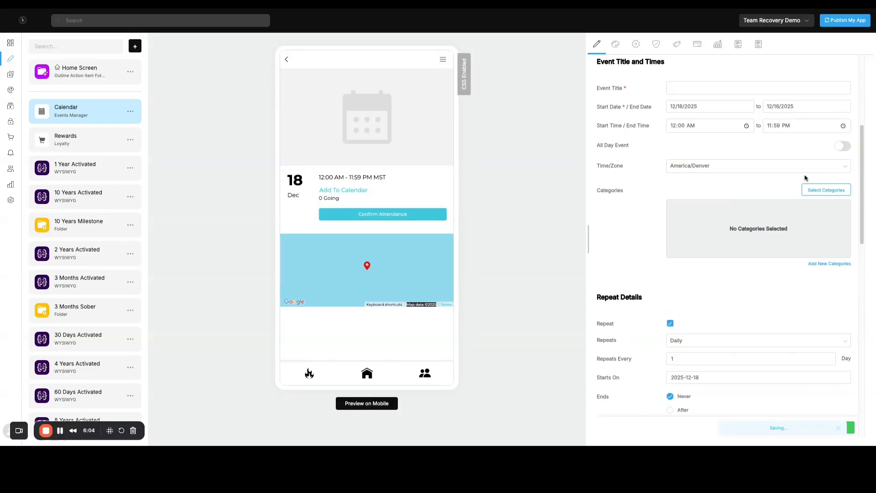
left_click(794, 427)
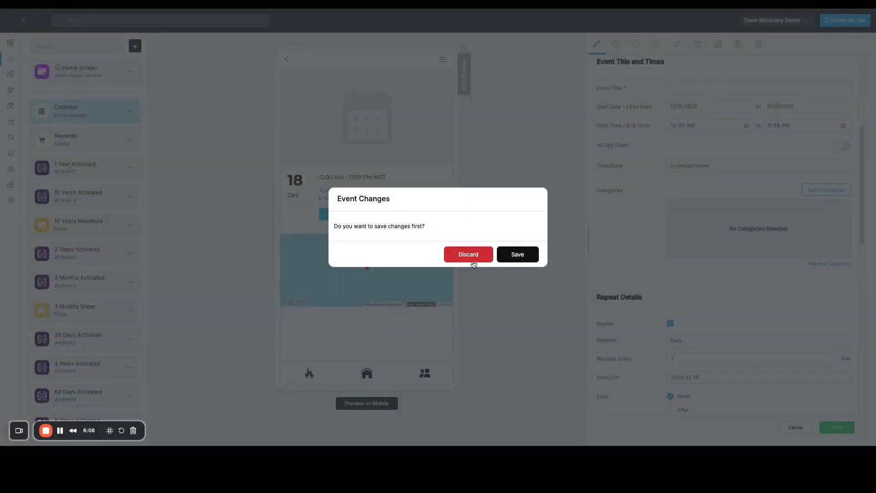
left_click(473, 256)
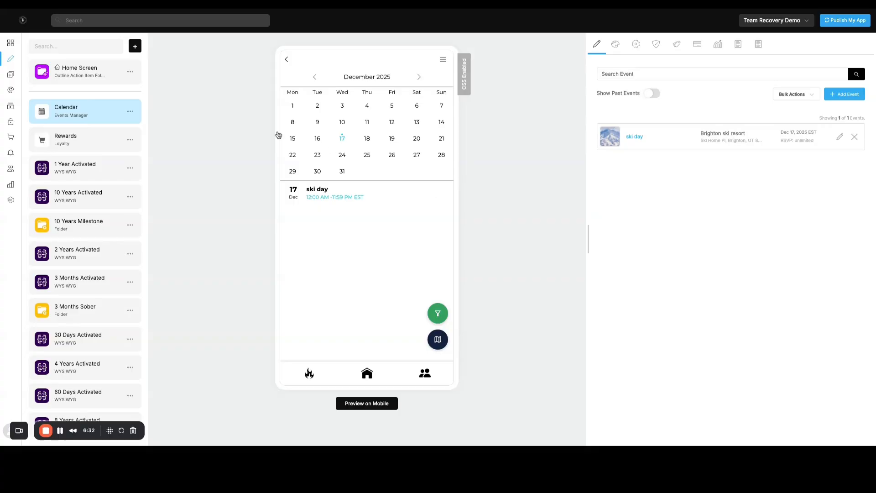
Step: Start a new recurring push notification and set its recipients to a custom segment
left_click(10, 156)
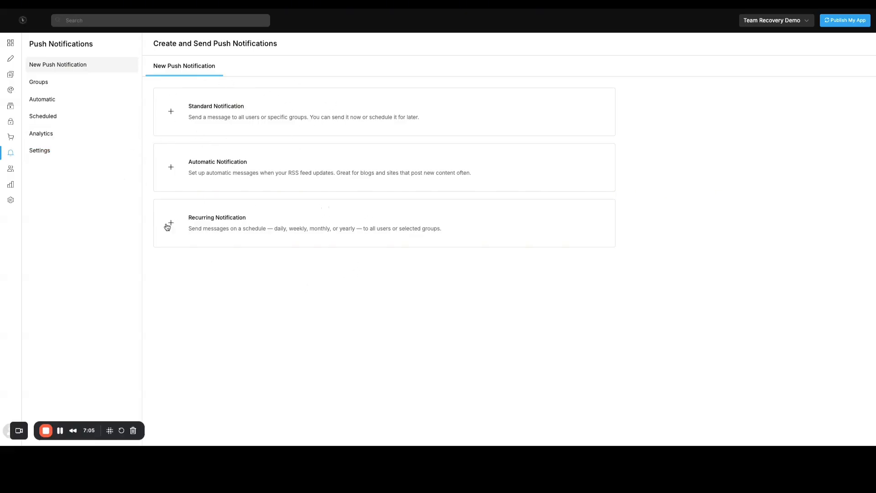
left_click(213, 222)
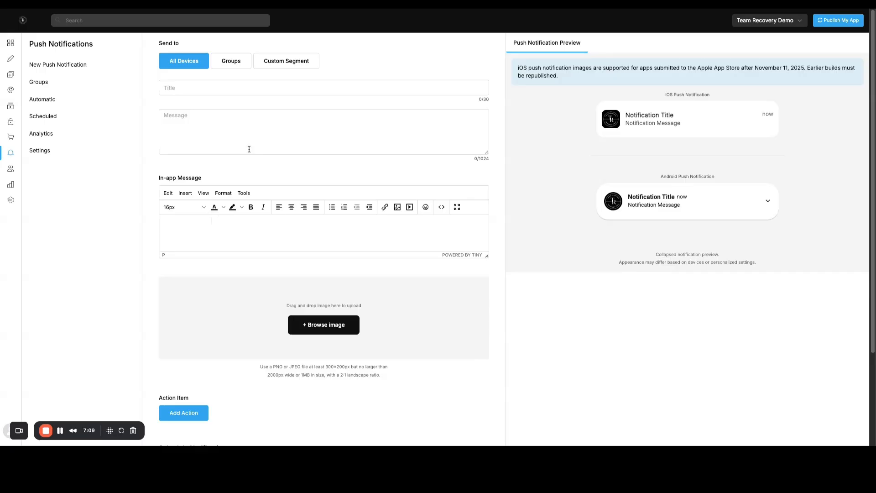
left_click(191, 91)
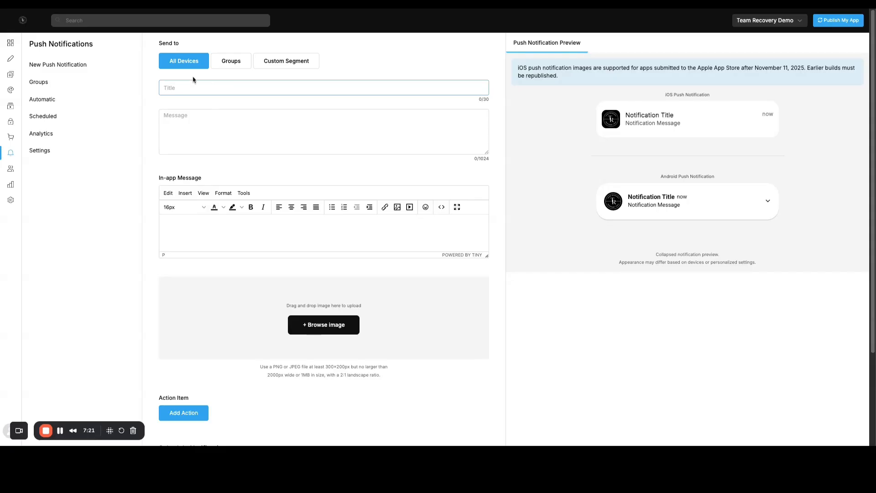
left_click(293, 66)
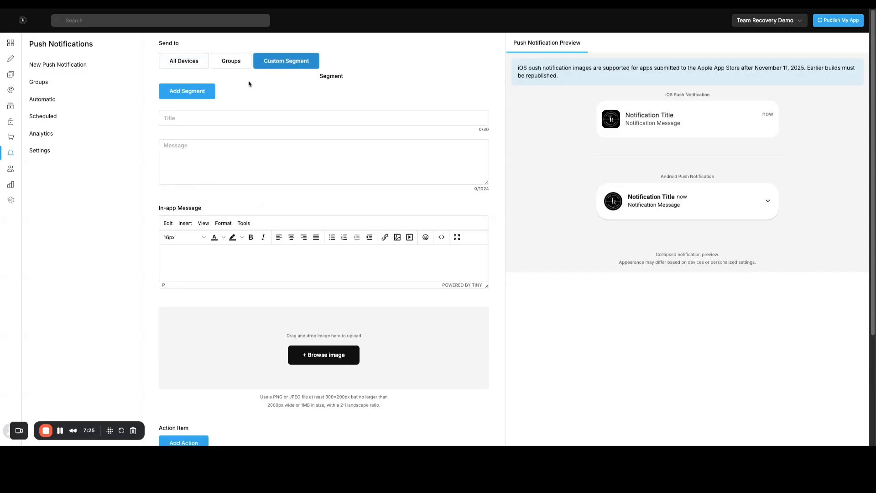
Step: Start adding a segment, select the three most recently joined users and deselect them again
left_click(191, 91)
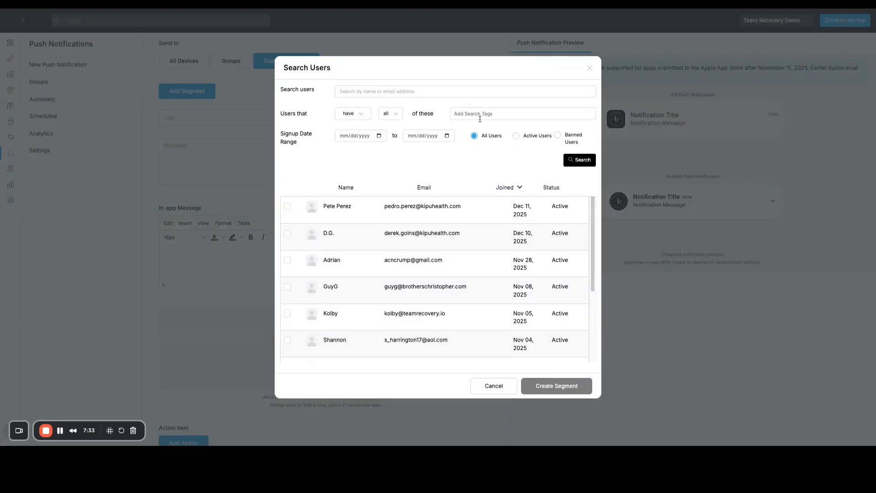
left_click(287, 207)
left_click(287, 233)
left_click(287, 259)
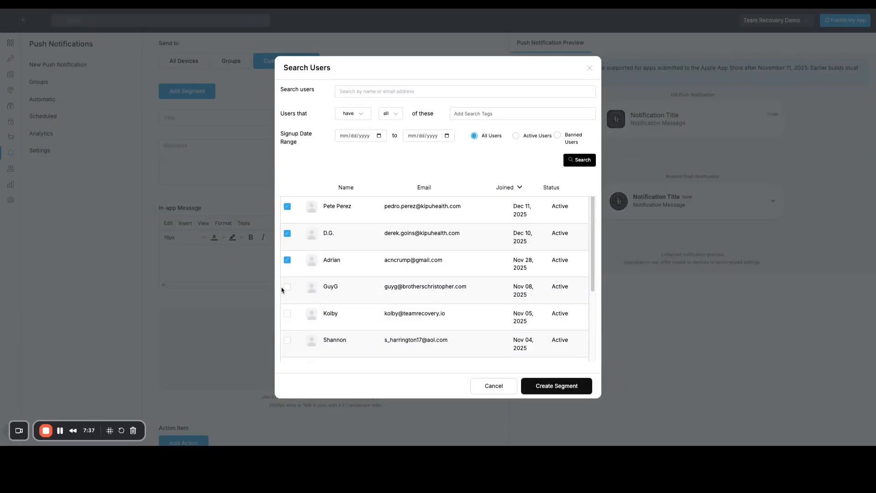
left_click(287, 260)
left_click(287, 233)
left_click(287, 206)
Step: Enter alumni-secure as the search tag for the segment's users and close the user search without creating a segment
left_click(477, 114)
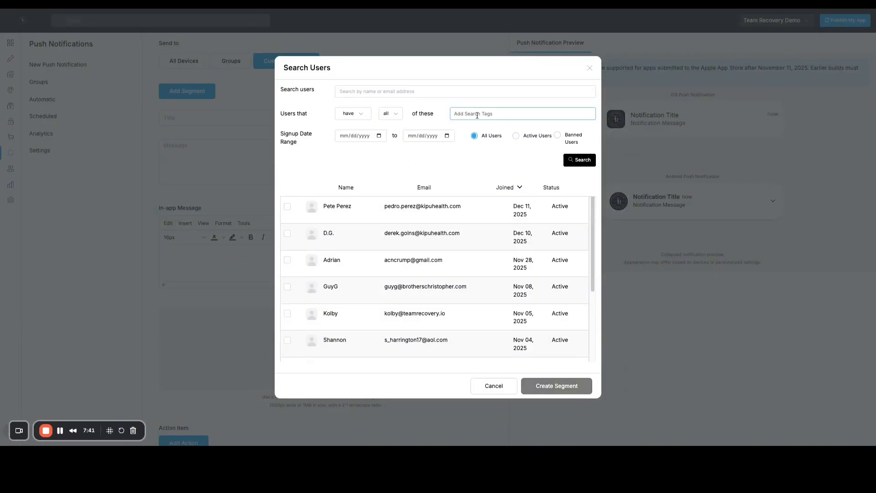
type("alumni-secure")
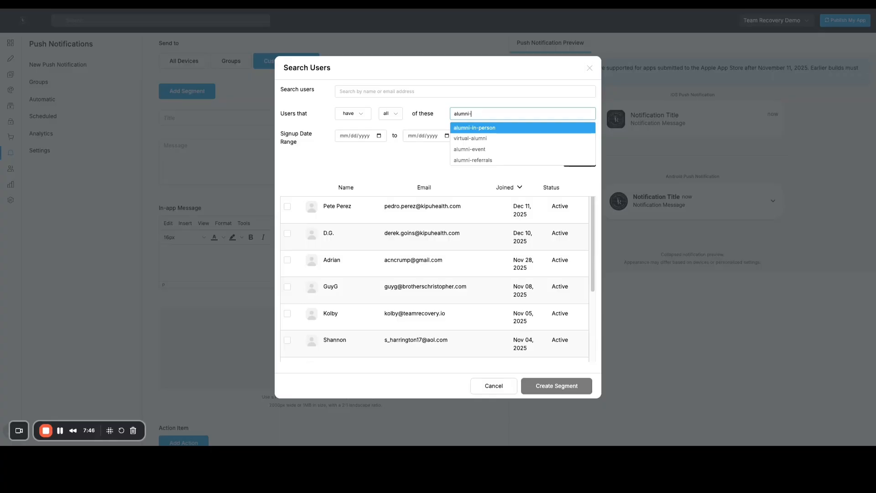
left_click(590, 68)
Step: Enter "lock screen" as the push notification's message
left_click(201, 151)
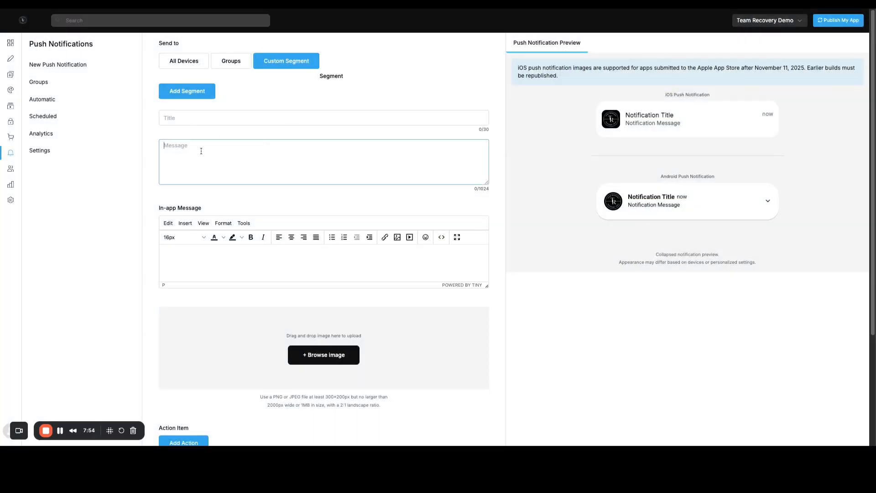
type("lock screen")
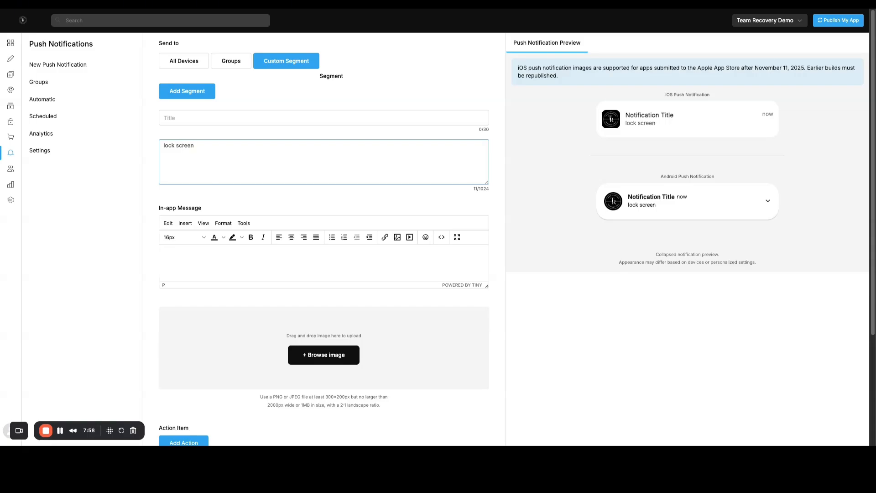
left_click(415, 203)
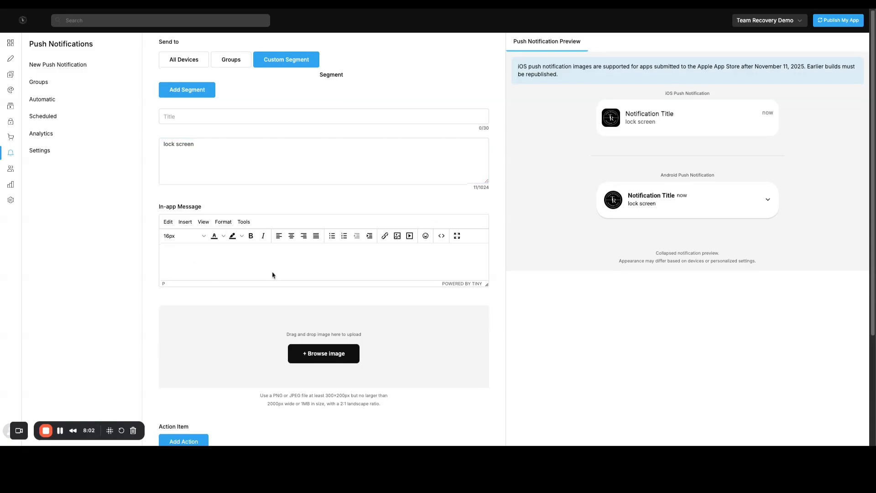
Step: Try the text "thought or reflection" in the in-app message and delete it again
scroll(272, 273, "down", 1)
scroll(271, 266, "down", 3)
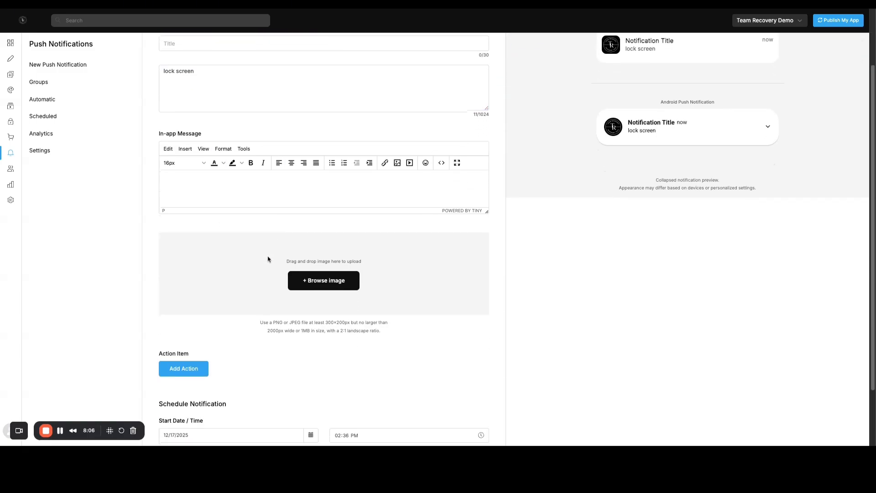
left_click(194, 144)
type("thought or r")
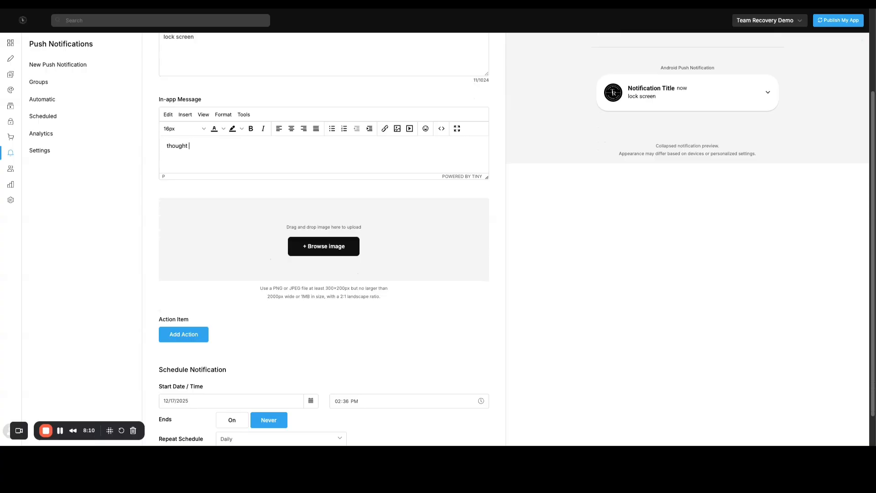
type("eflection")
key("BackSpace")
key("BackSpace")
key("BackSpace")
key("BackSpace")
key("BackSpace")
key("BackSpace")
key("BackSpace")
key("BackSpace")
key("BackSpace")
key("BackSpace")
key("BackSpace")
key("BackSpace")
key("BackSpace")
key("BackSpace")
key("BackSpace")
key("BackSpace")
key("BackSpace")
key("BackSpace")
key("BackSpace")
key("BackSpace")
Step: Start adding an action to the notification and select the Leaderboard feature for it
left_click(197, 339)
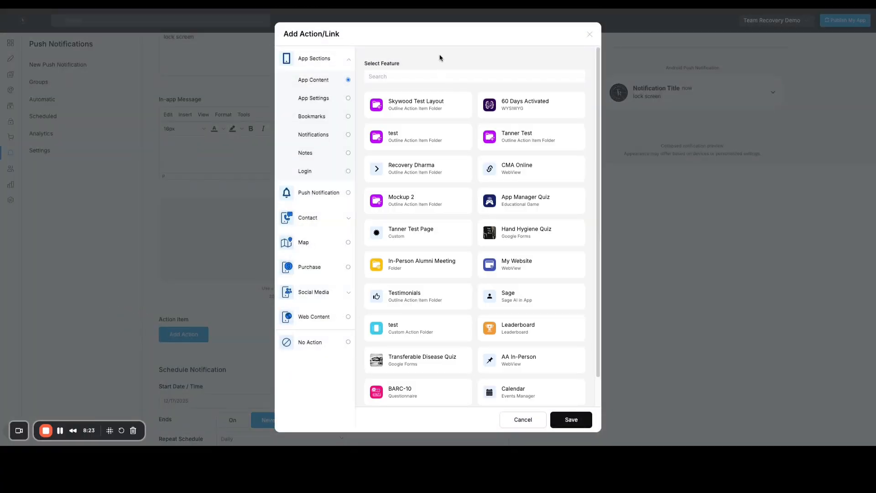
left_click(532, 329)
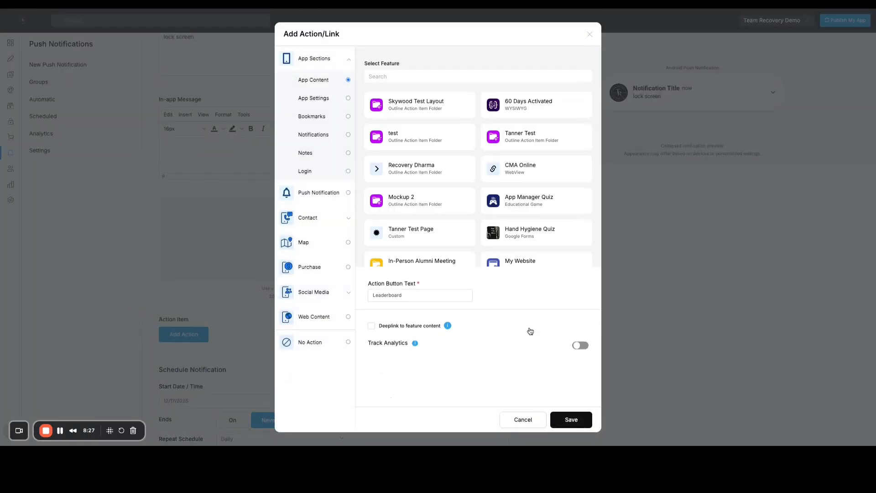
scroll(500, 215, "down", 1)
scroll(500, 214, "down", 3)
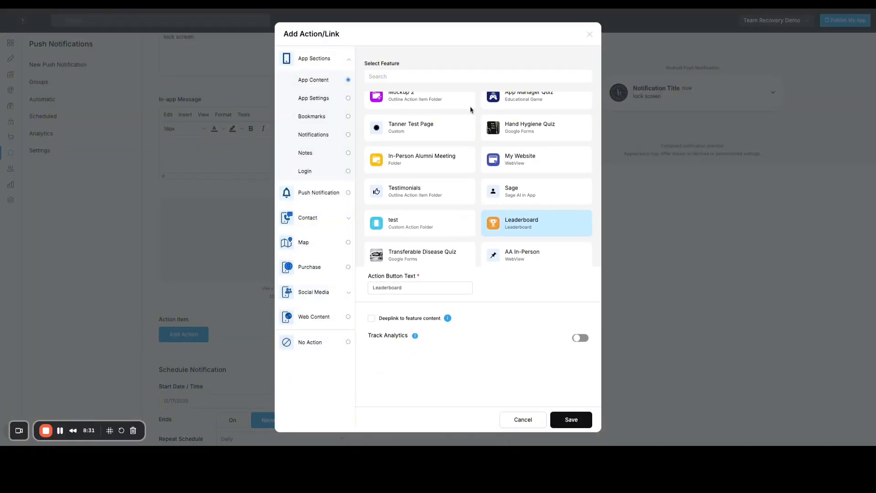
Step: Search the features for events, deeplink the action to the Calendar's IOP Evening Group, and save it
left_click(409, 77)
type("events")
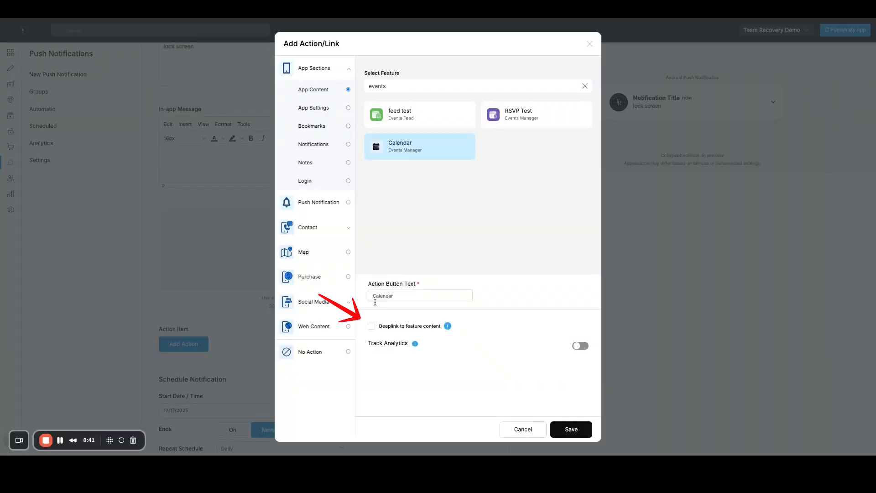
left_click(372, 327)
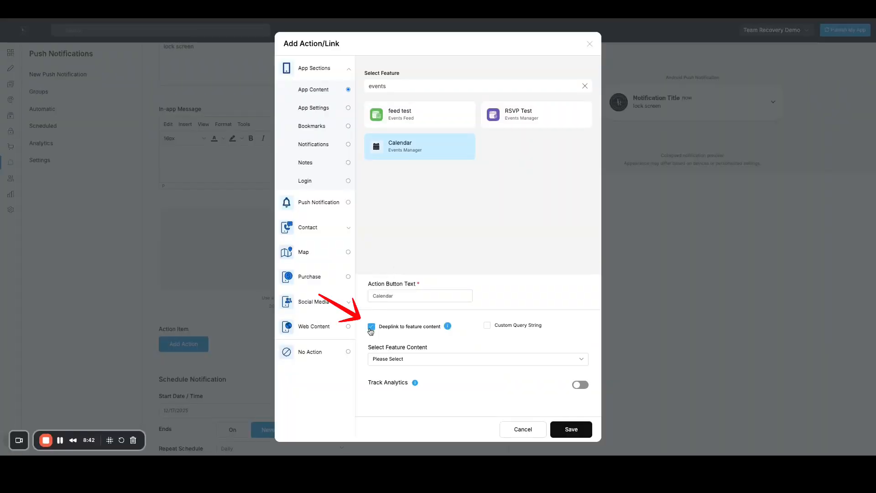
left_click(405, 359)
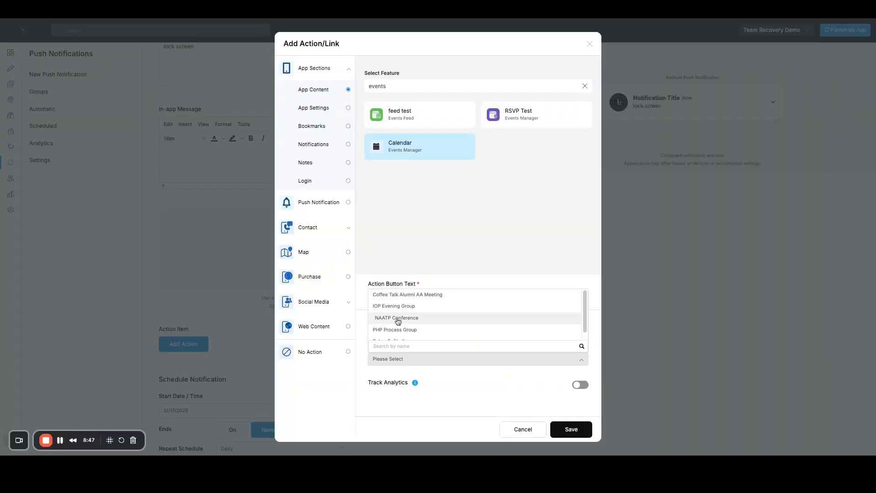
left_click(408, 305)
left_click(557, 431)
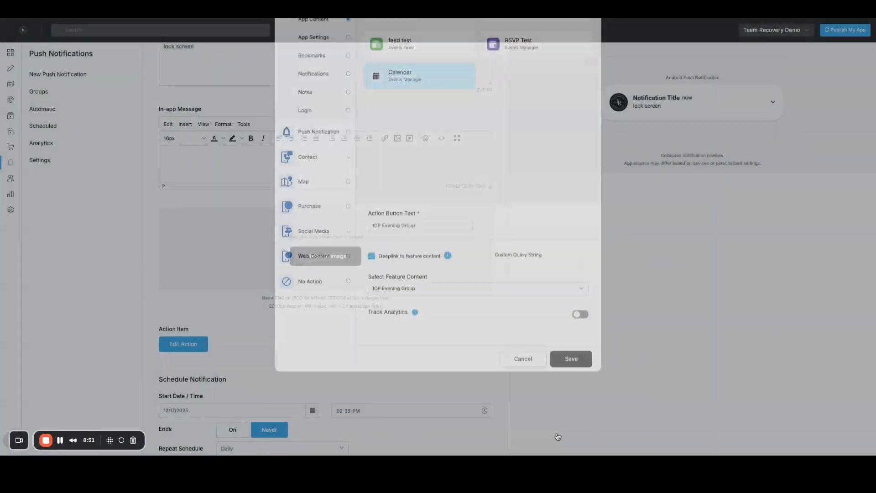
Step: Leave the notification uncreated, switch to the Home Screen editor, and view the mobile preview's side menu before closing it
scroll(364, 317, "down", 1)
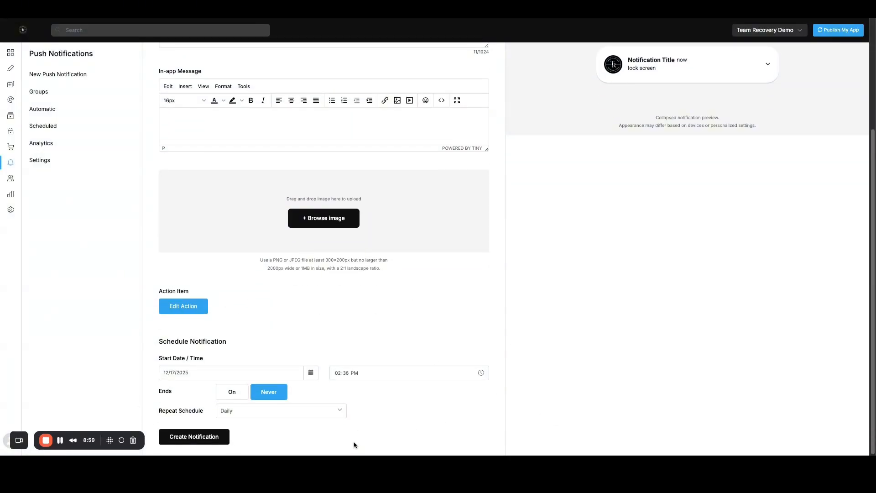
left_click(13, 55)
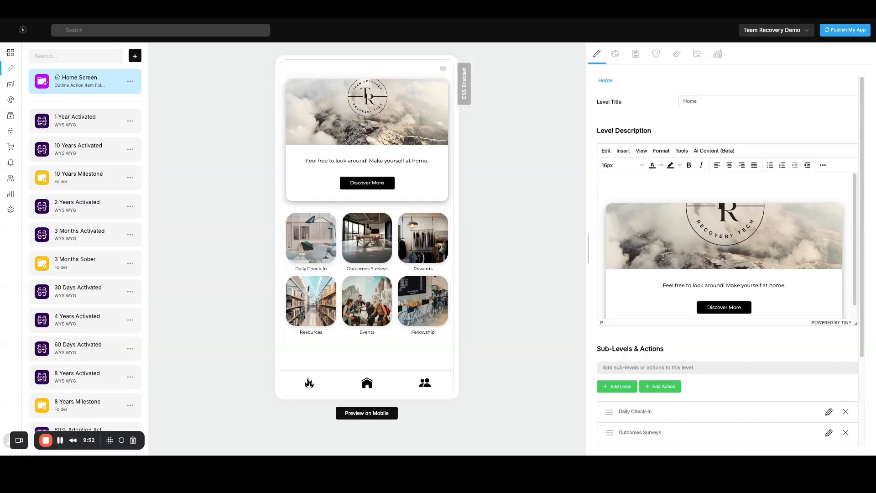
left_click(443, 74)
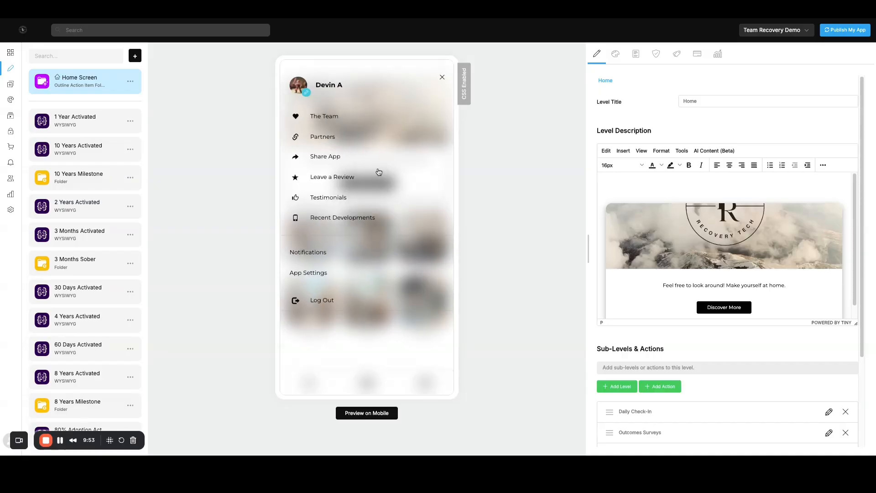
left_click(444, 77)
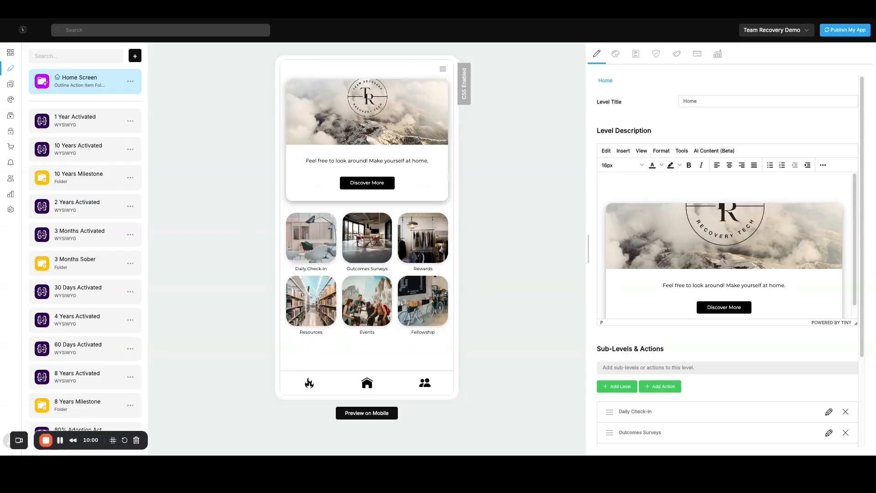